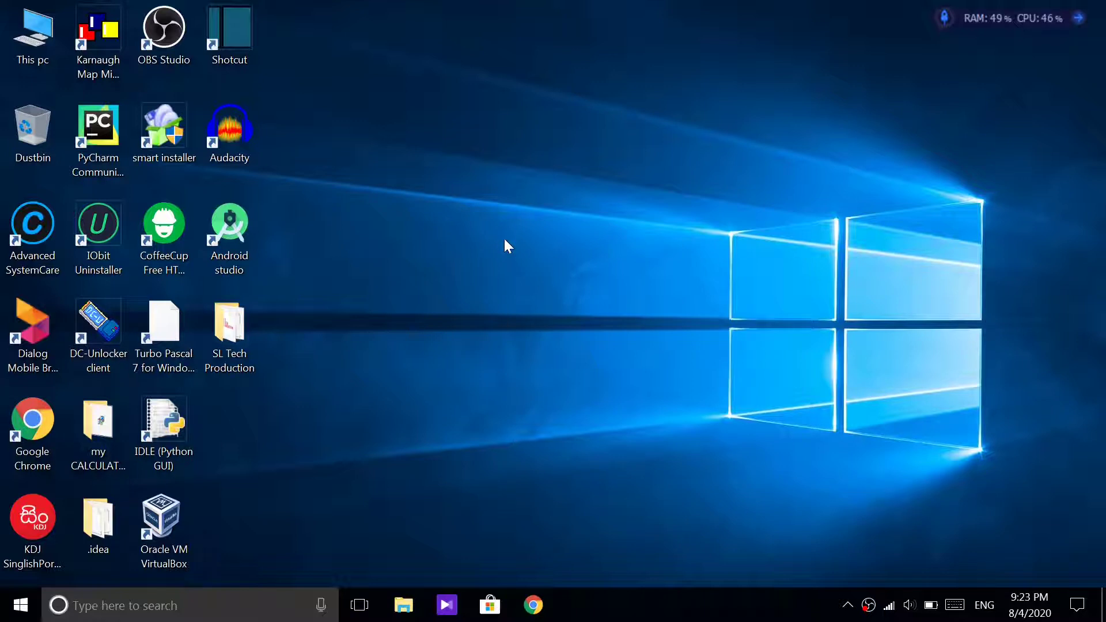
- Open the computer's system properties from the desktop and go to the advanced system settings
left_click(57, 41)
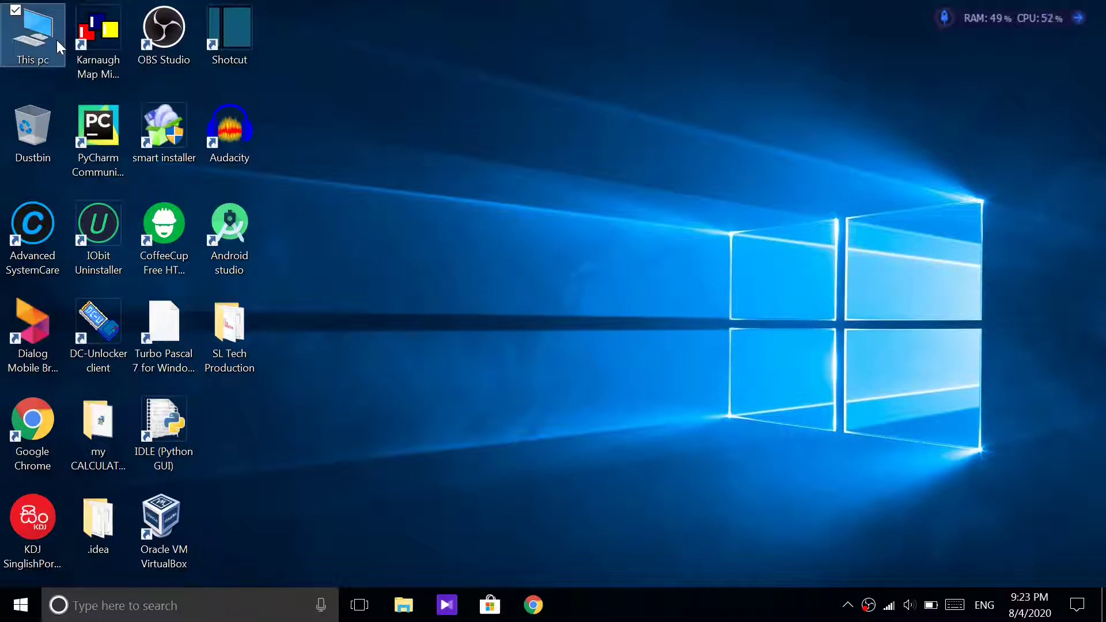
right_click(20, 52)
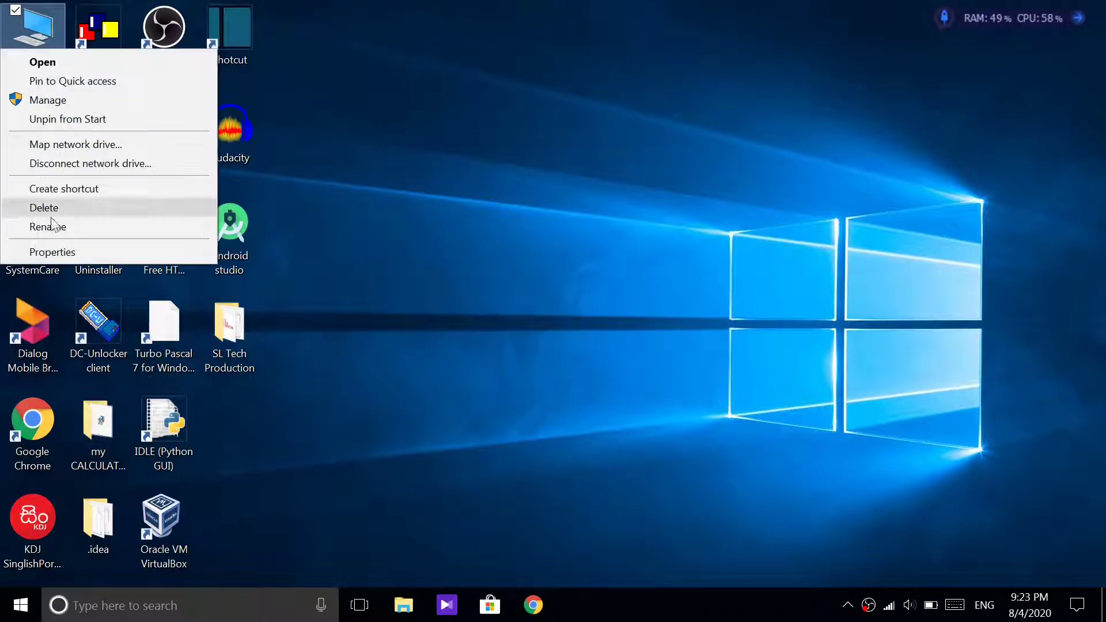
left_click(46, 248)
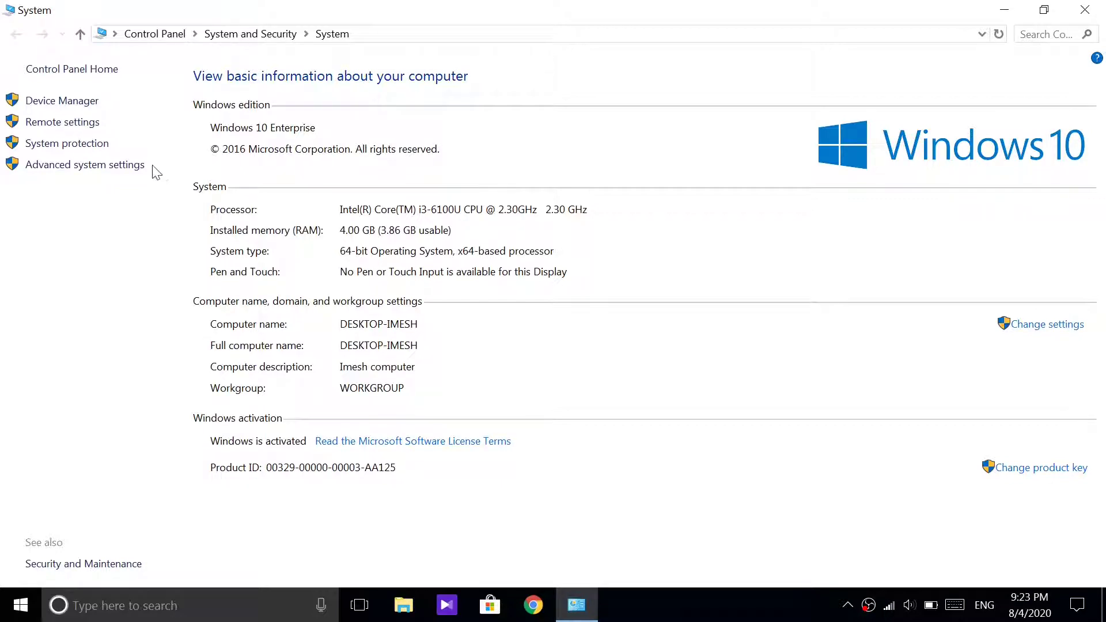
left_click(46, 168)
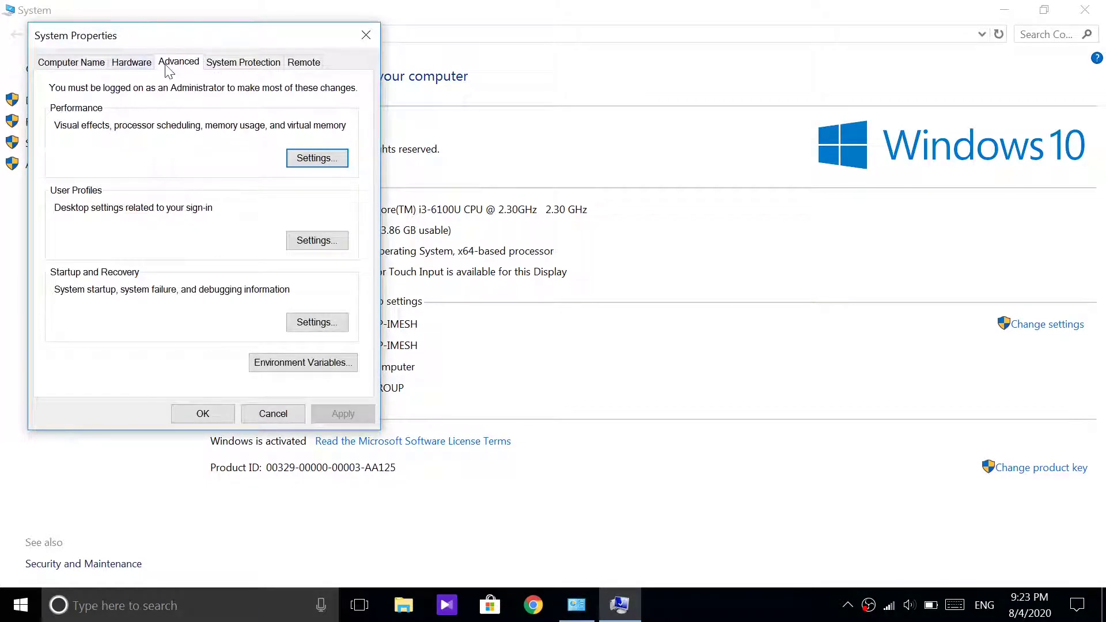
- Open the virtual memory settings from the advanced performance options
left_click_drag(81, 35, 128, 44)
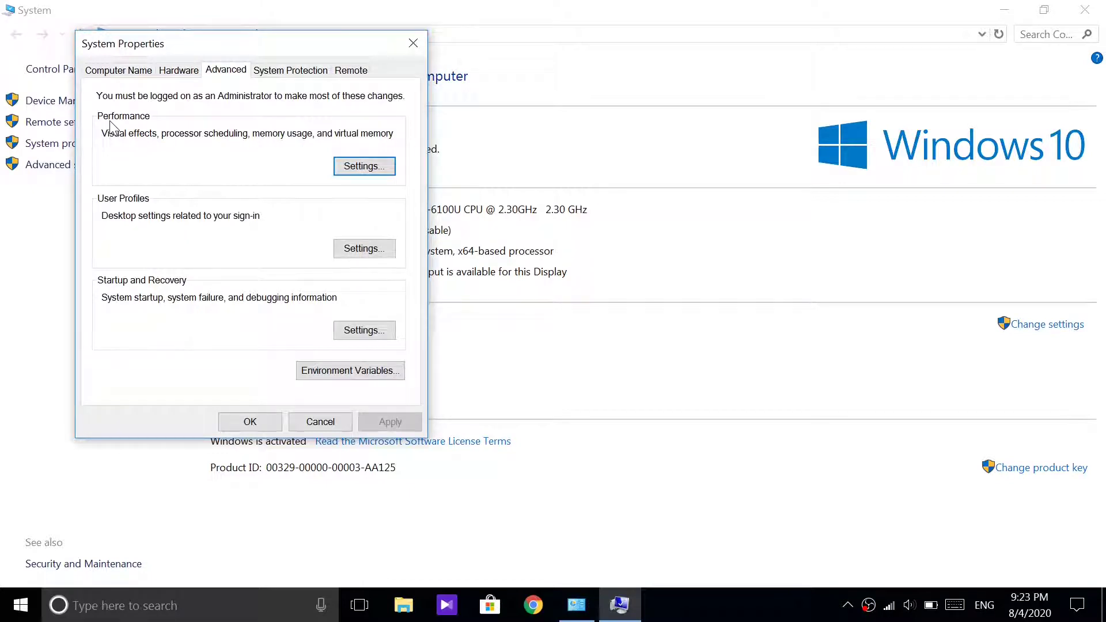
left_click(358, 167)
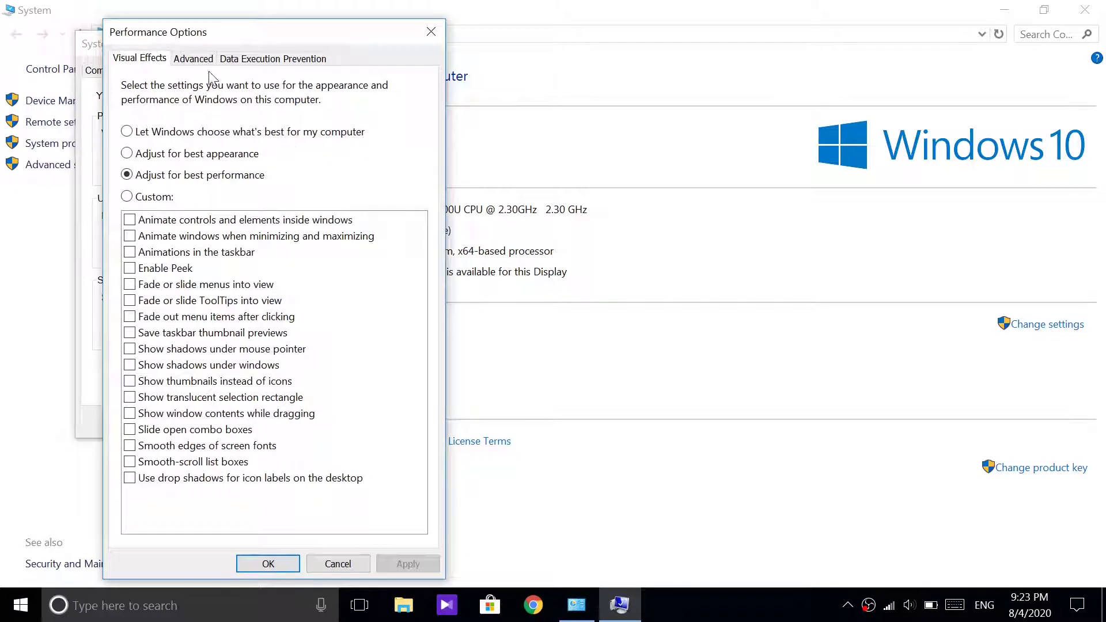
left_click(196, 59)
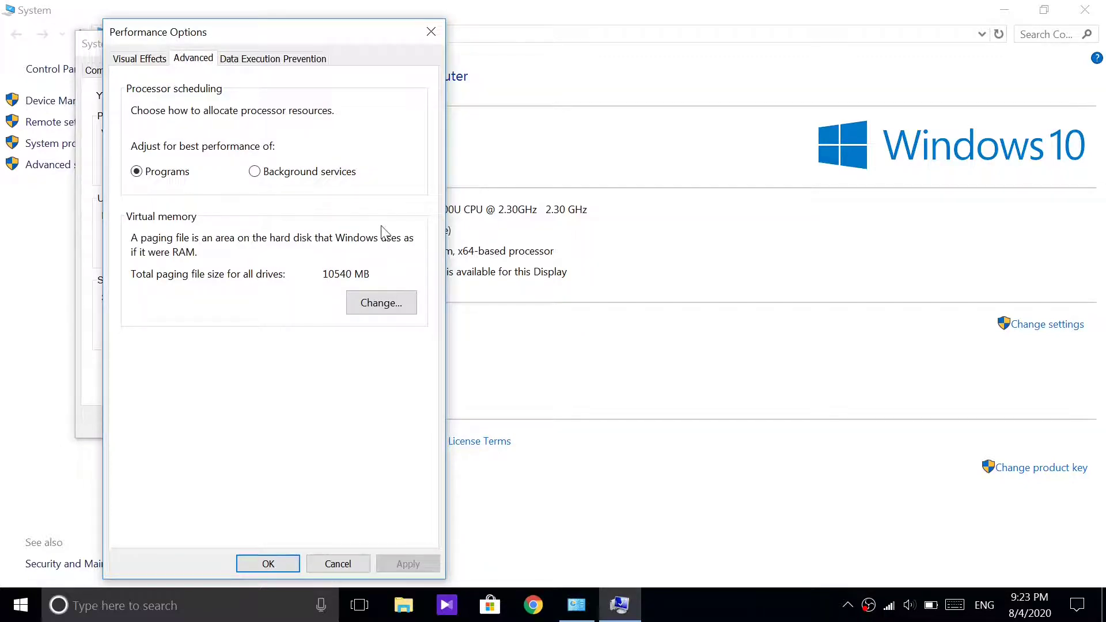
left_click(378, 310)
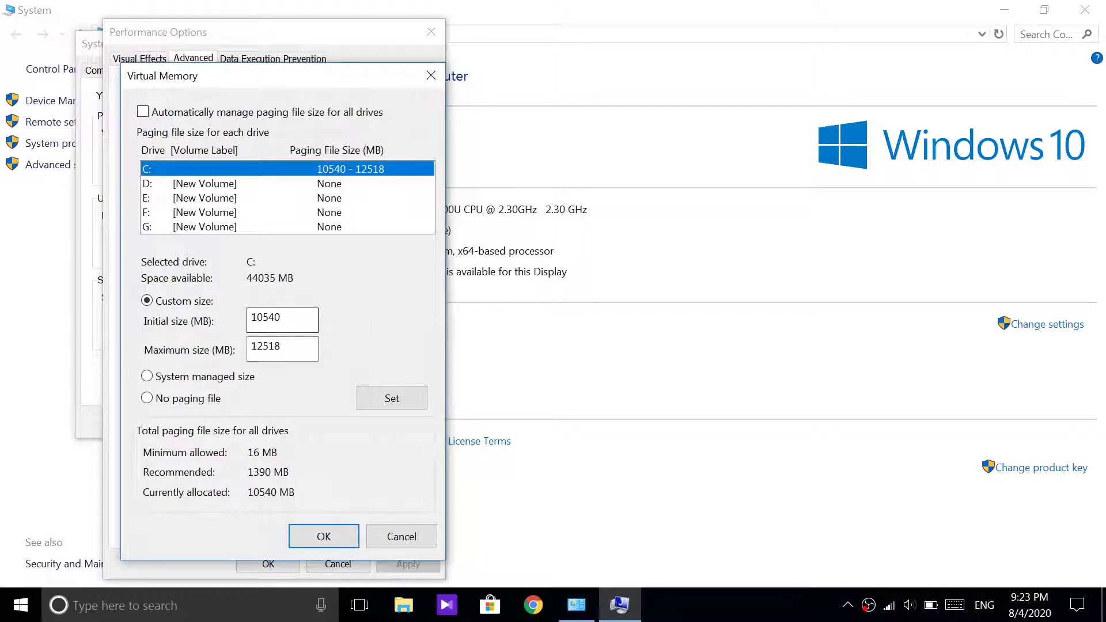
- Choose drive D: for the paging file and switch it to a custom size
left_click(204, 188)
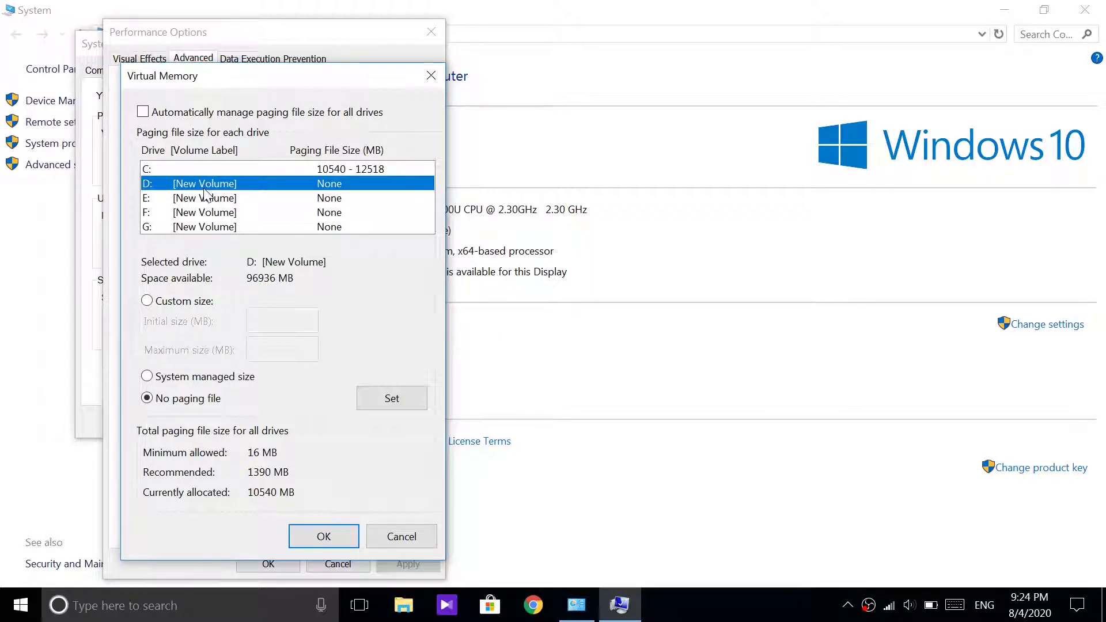
left_click(148, 301)
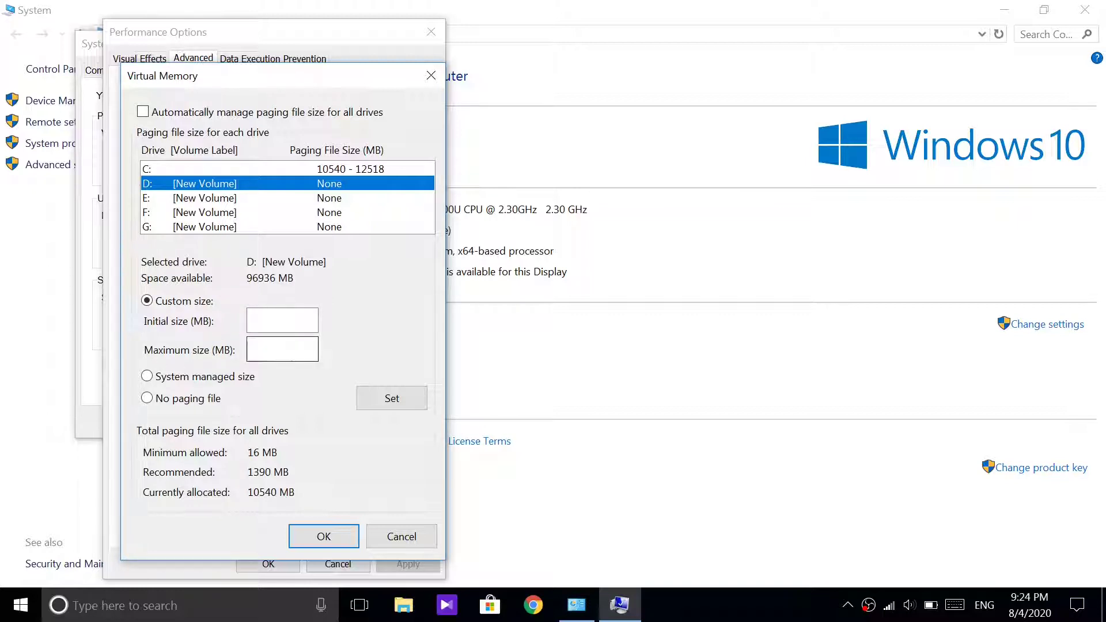
left_click(271, 320)
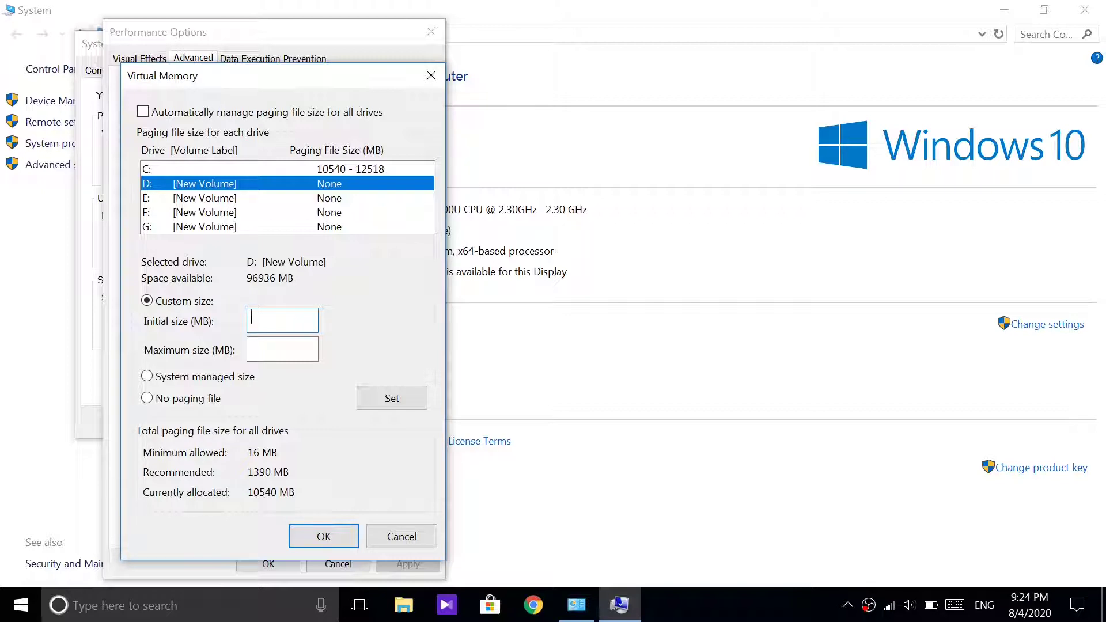
- Open Calculator in a smaller window and arrange it beside the Virtual Memory dialog so both are fully visible
left_click(94, 606)
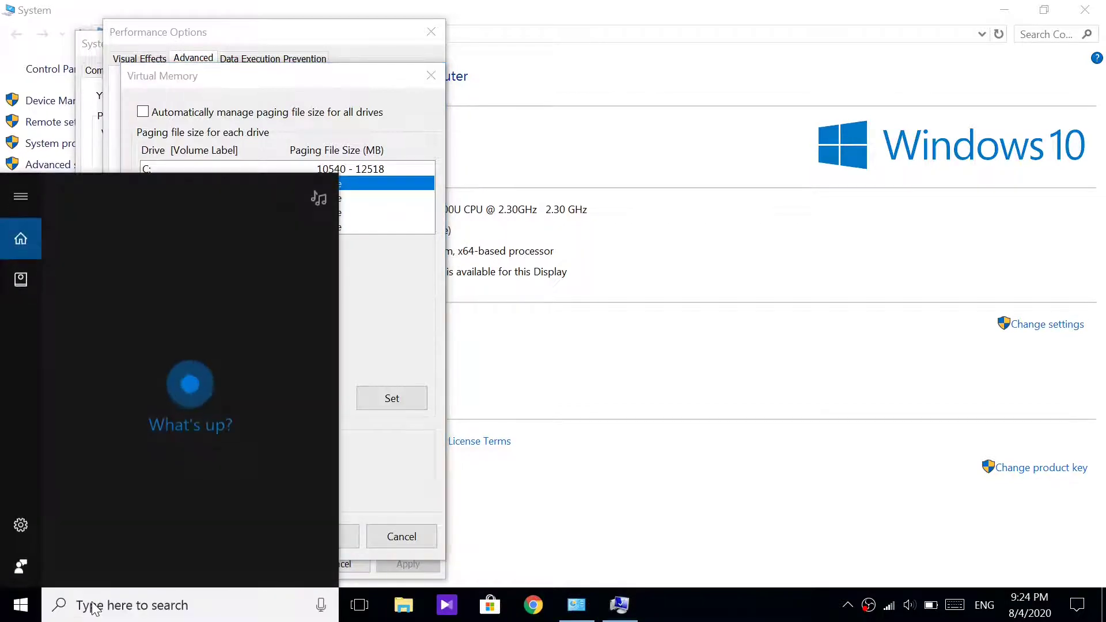
type("c")
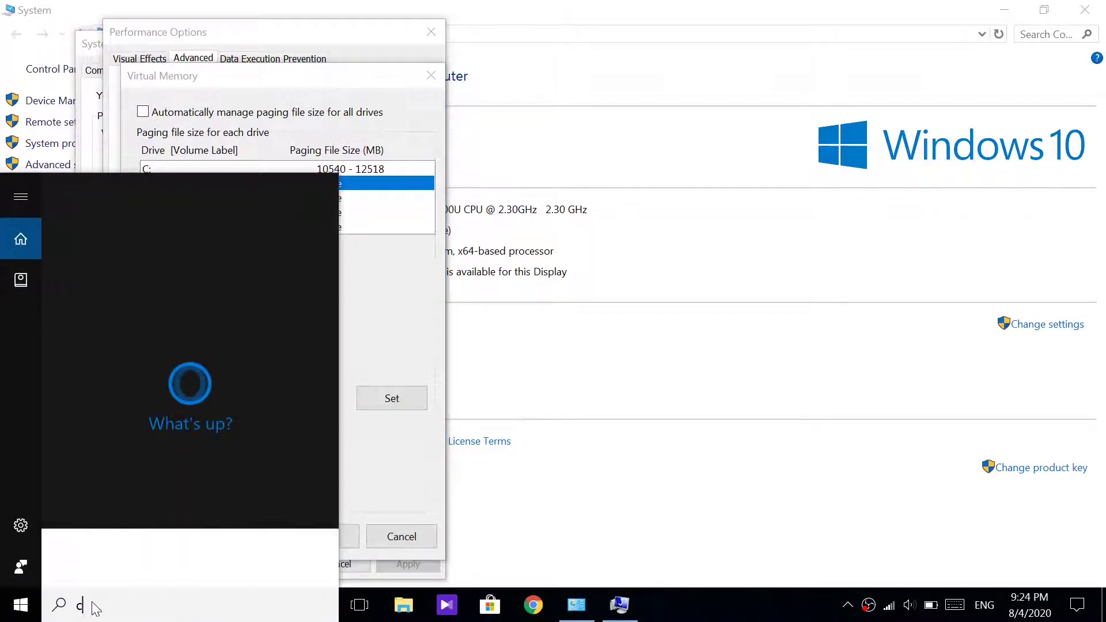
type("alcu")
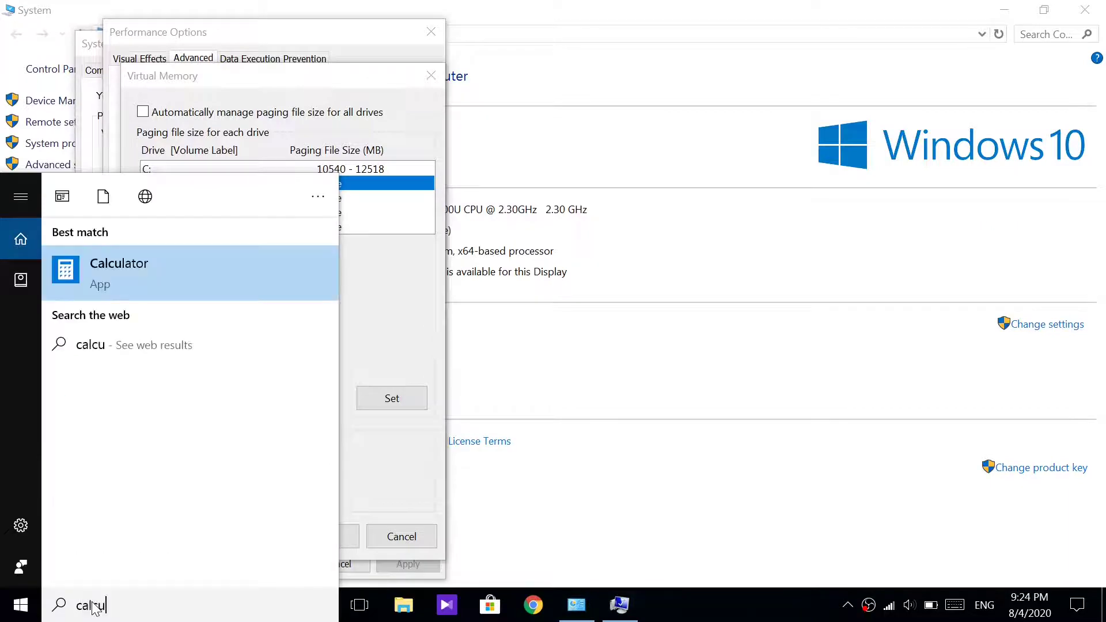
left_click(141, 271)
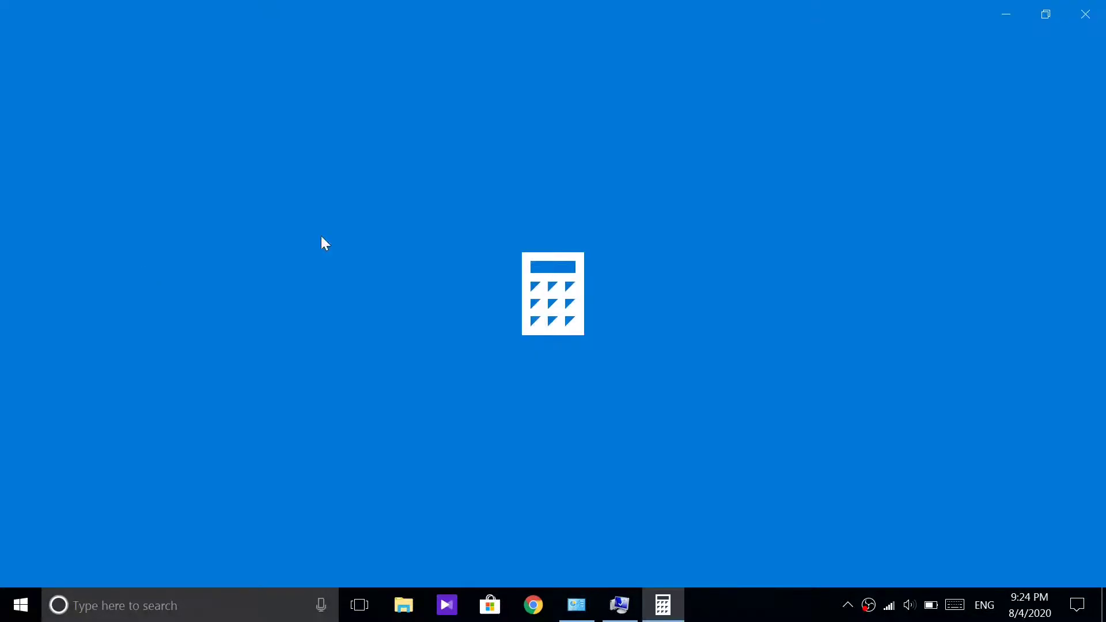
left_click(1045, 13)
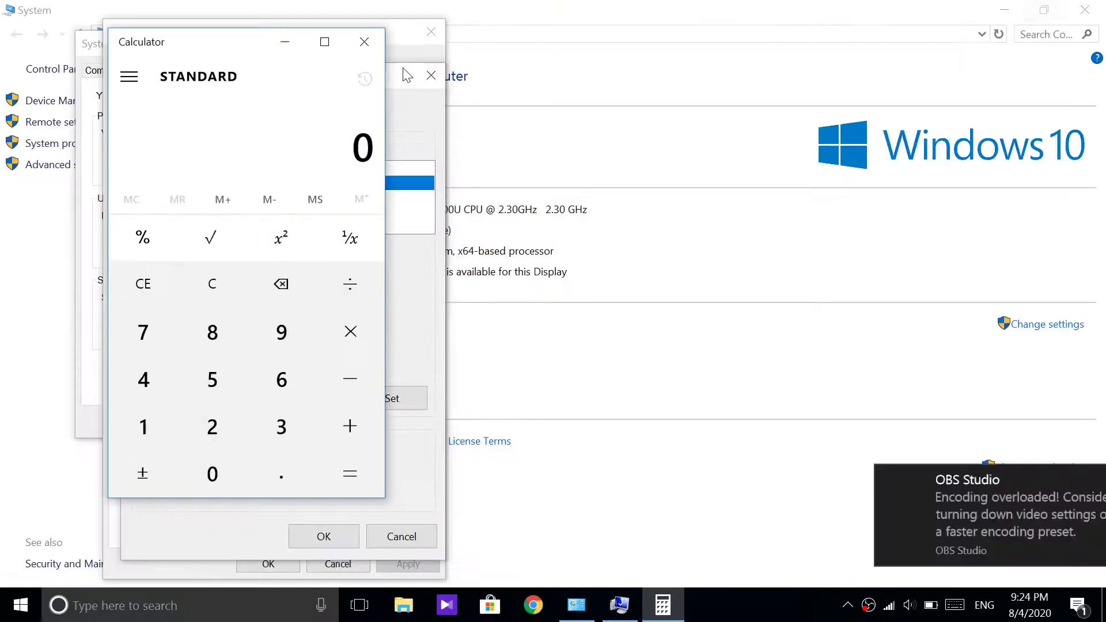
left_click_drag(250, 45, 954, 161)
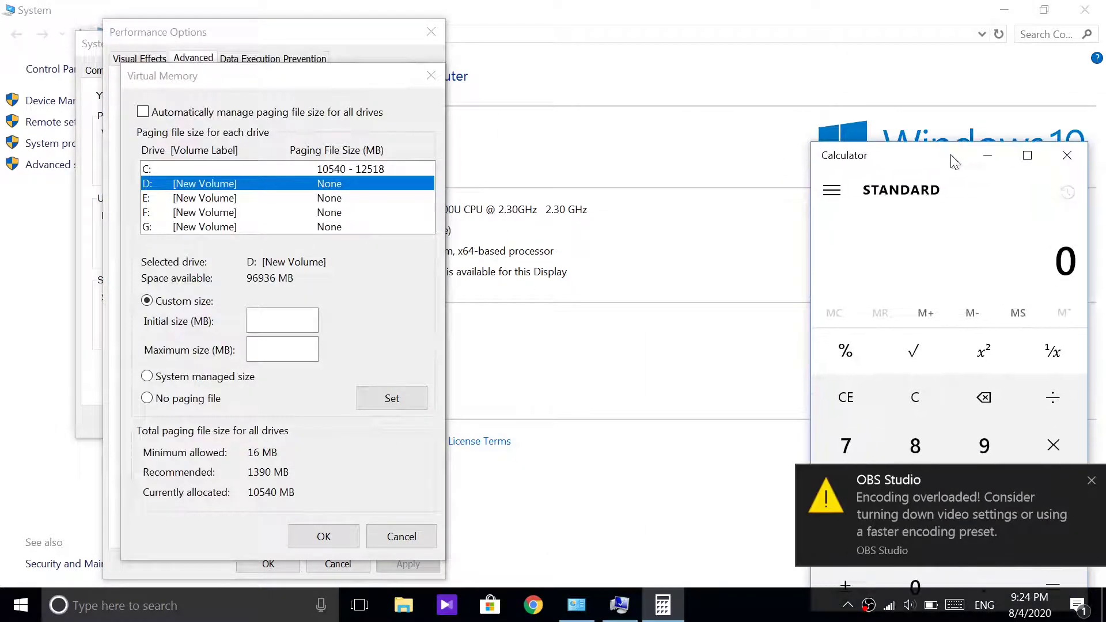
left_click(1097, 480)
left_click_drag(380, 85, 258, 112)
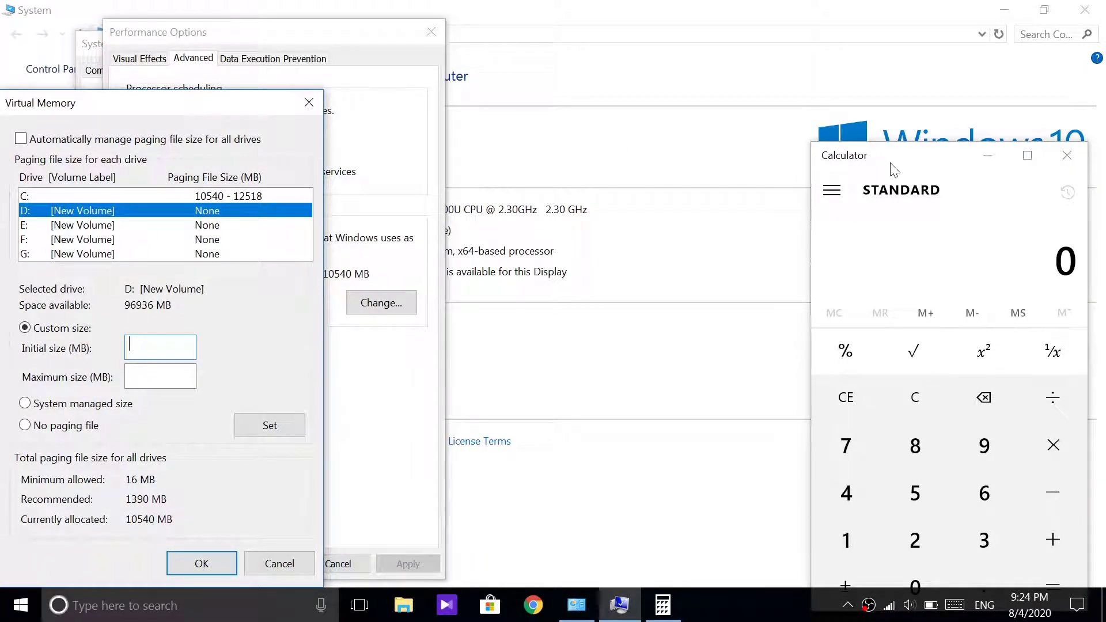
left_click_drag(892, 166, 717, 98)
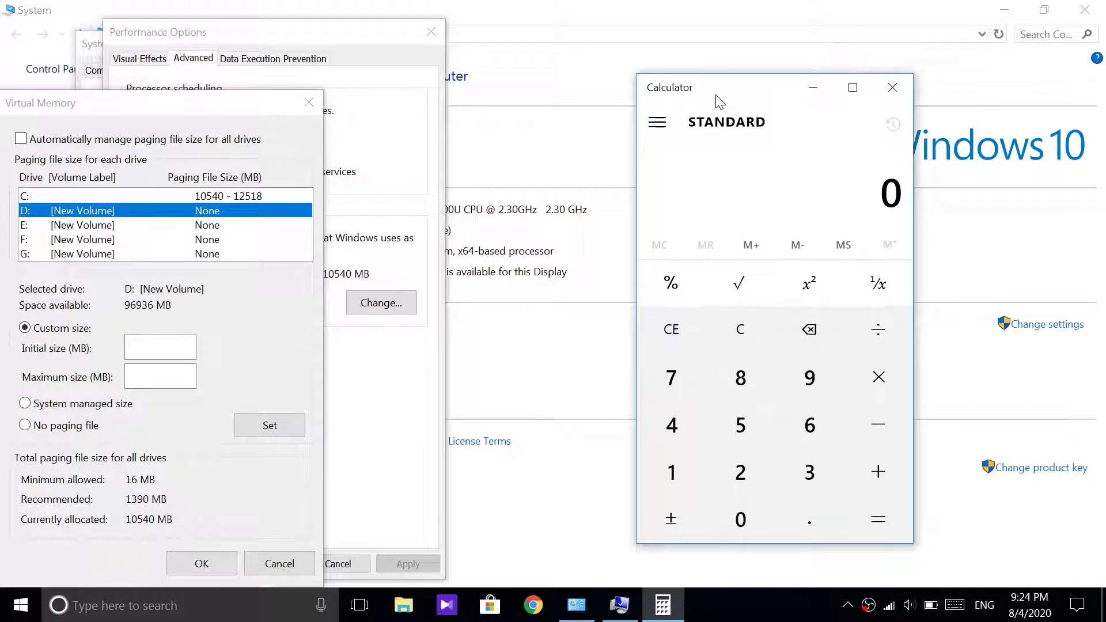
- Calculate 4 × 1024 to convert the 4 GB of installed RAM to megabytes
left_click(680, 447)
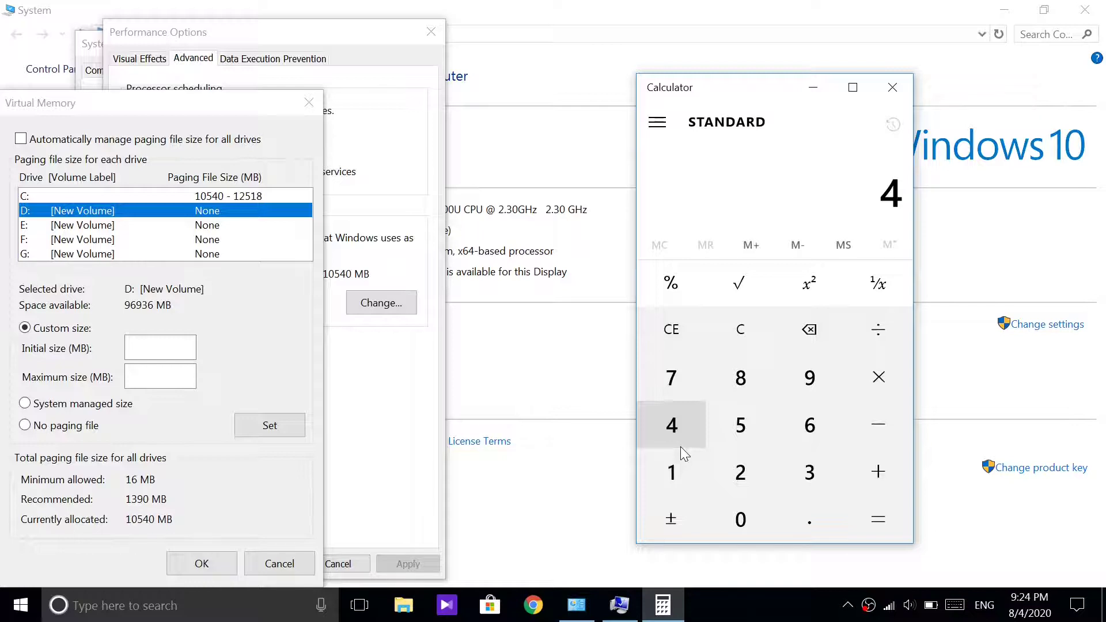
left_click(875, 377)
left_click(670, 455)
left_click(731, 533)
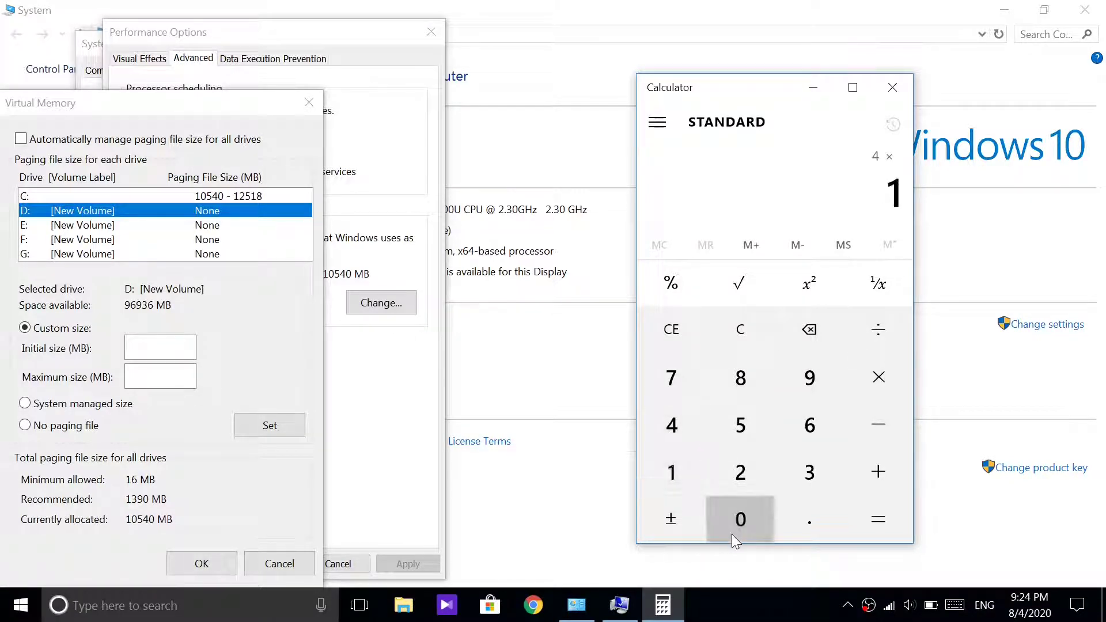
left_click(732, 477)
left_click(655, 435)
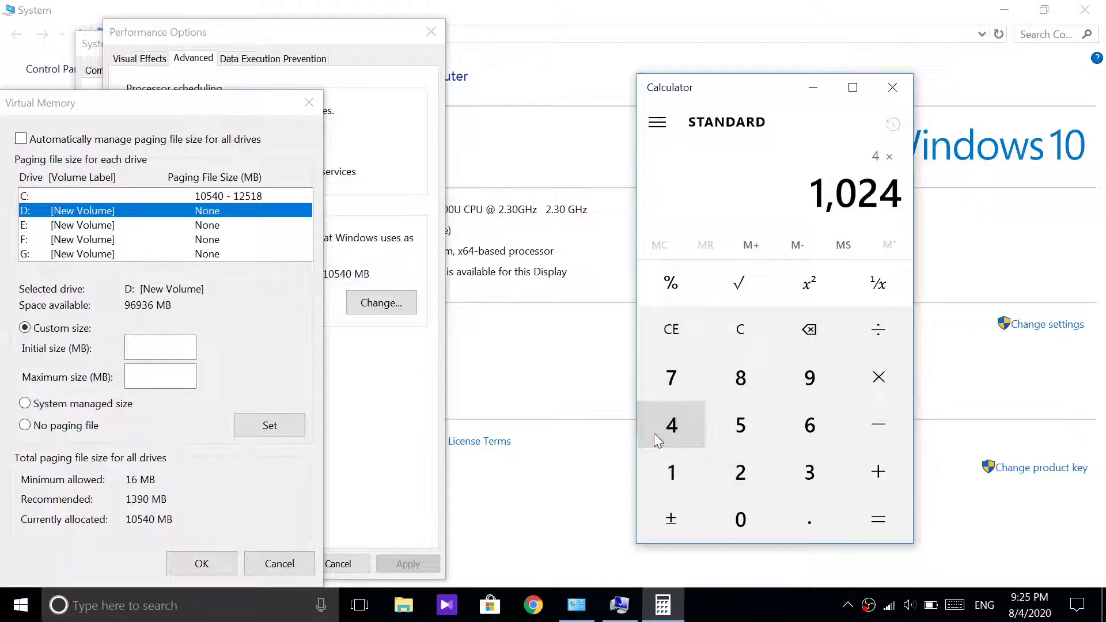
left_click(878, 518)
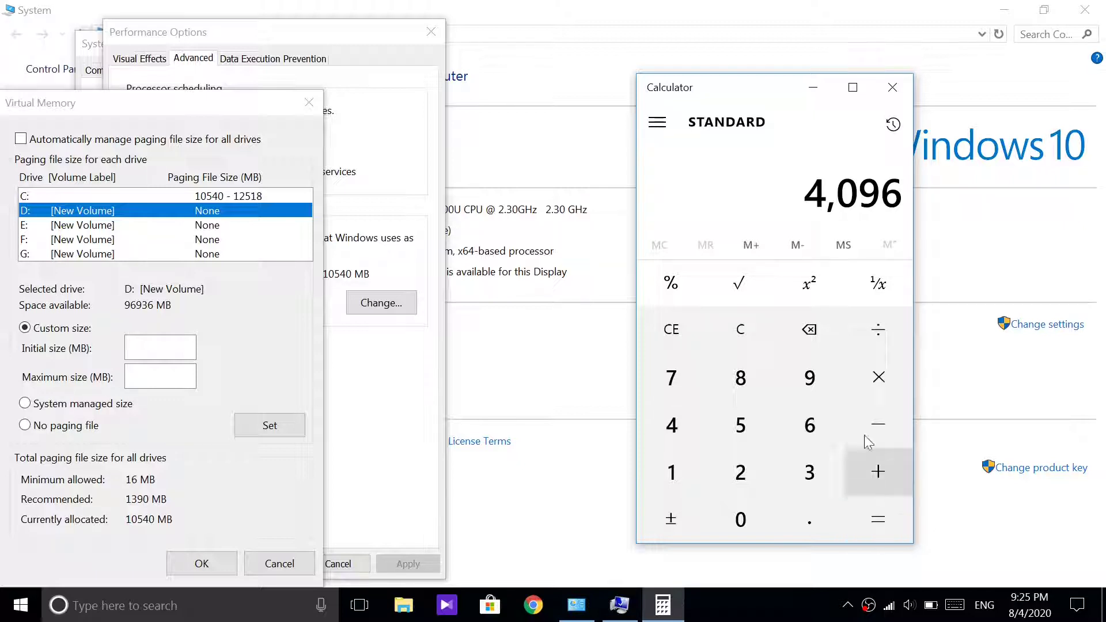
- Multiply the calculated RAM size in megabytes by 1.5
left_click(883, 385)
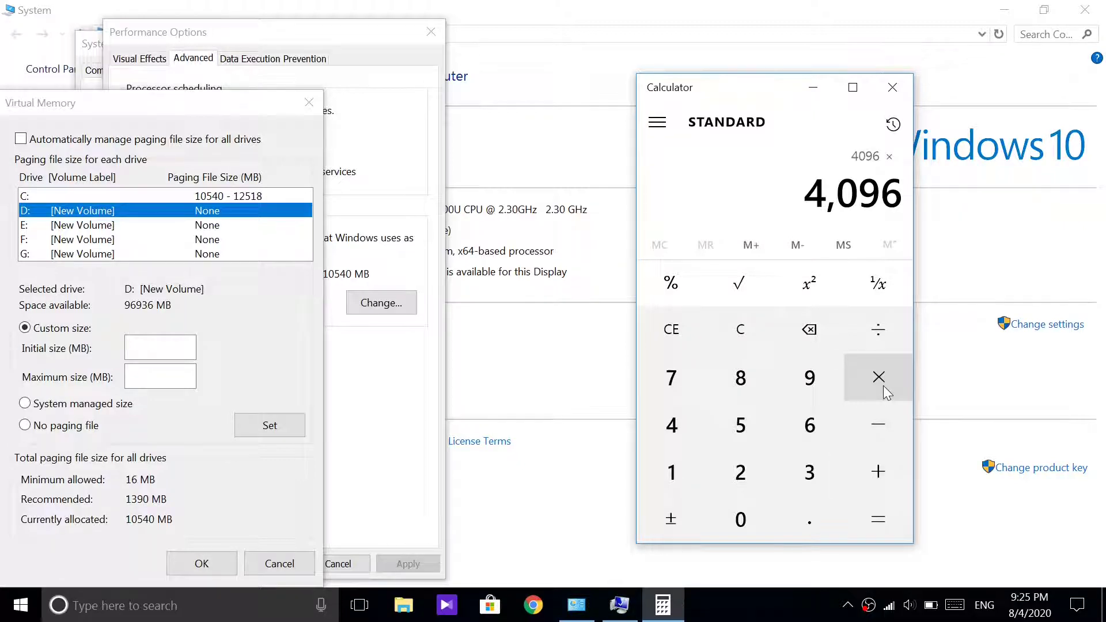
left_click(669, 473)
left_click(786, 514)
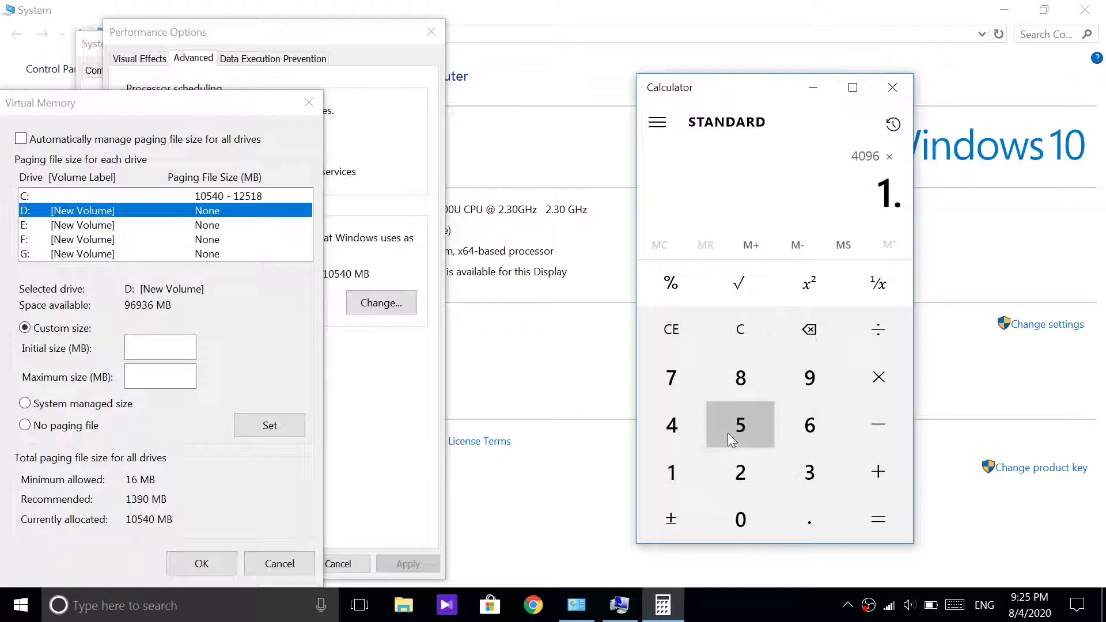
left_click(739, 439)
left_click(895, 527)
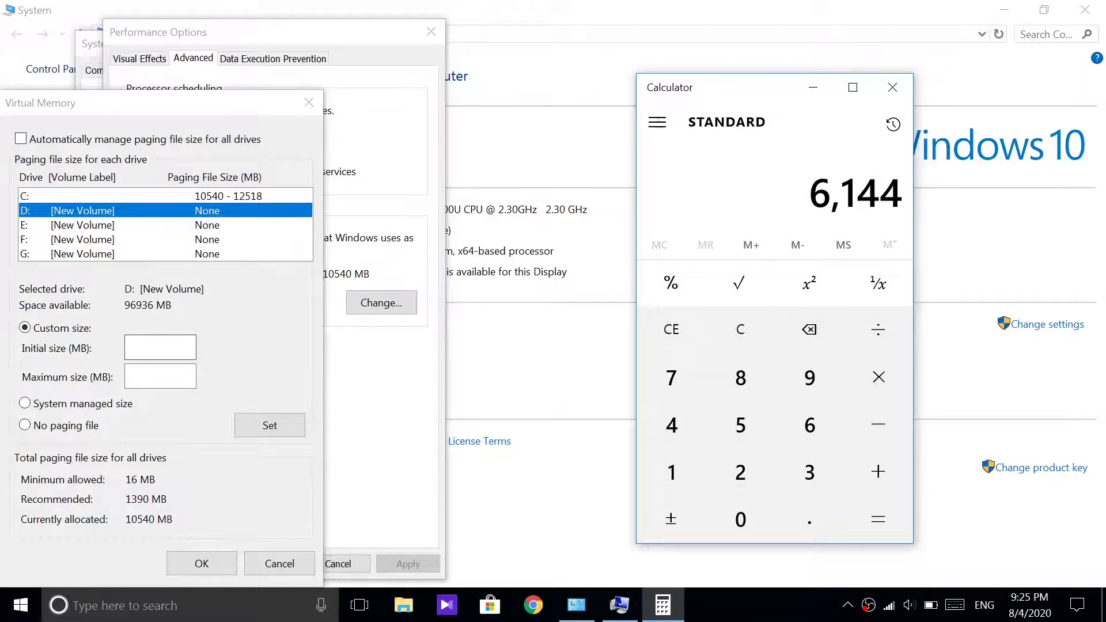
- Set drive D:'s initial and maximum paging file sizes to 6144 MB, accept the virtual memory settings and close Calculator
left_click(155, 348)
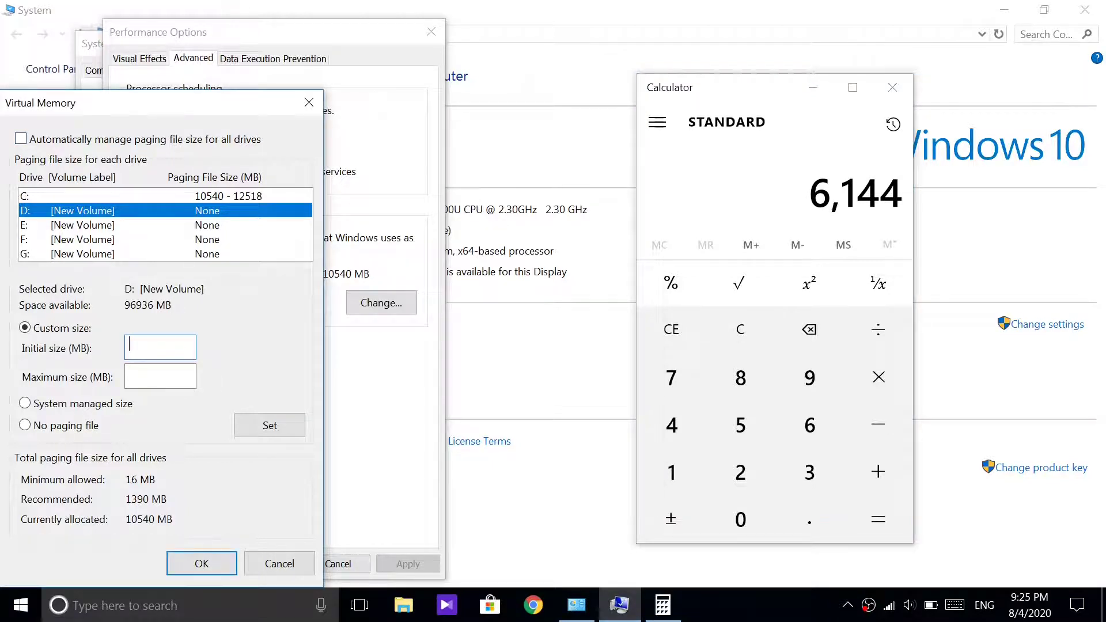
type("6")
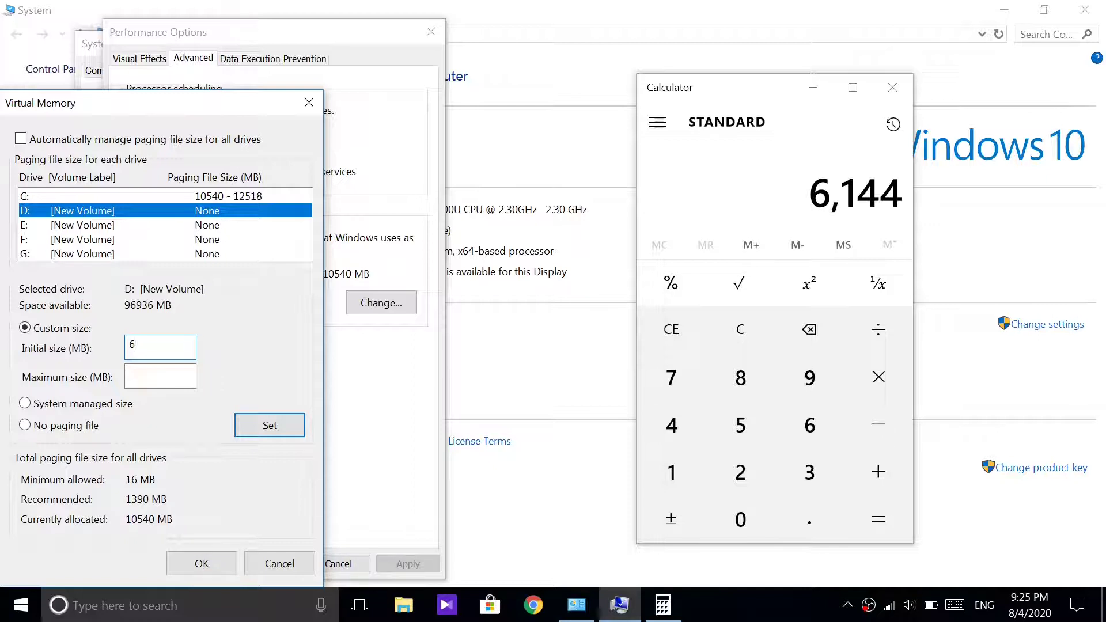
type("144")
key("Tab")
type("6144")
left_click(249, 423)
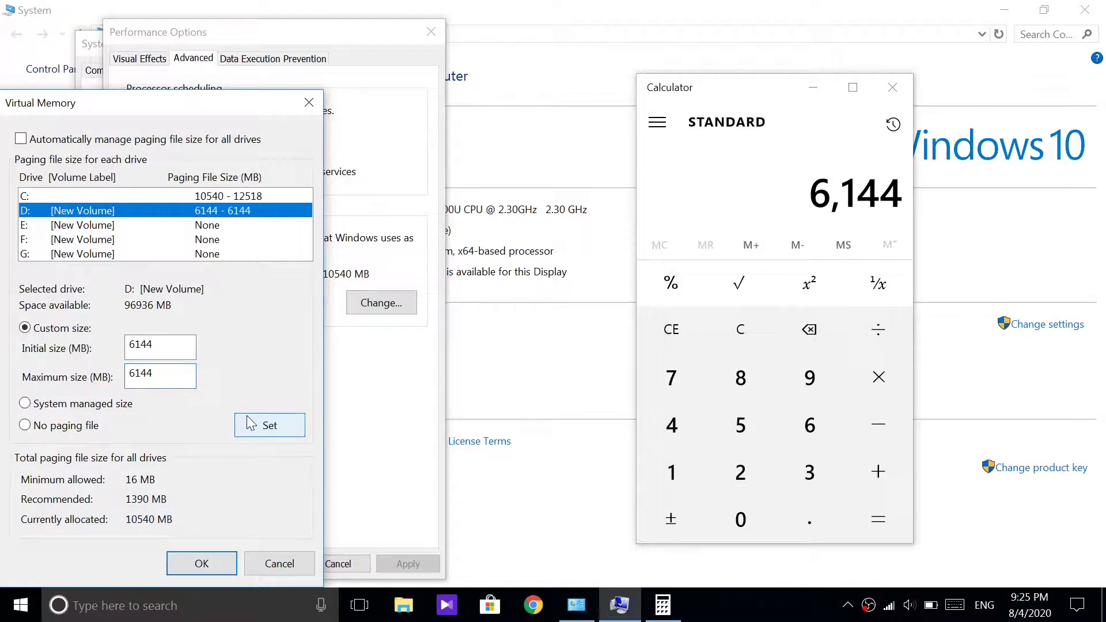
left_click(259, 429)
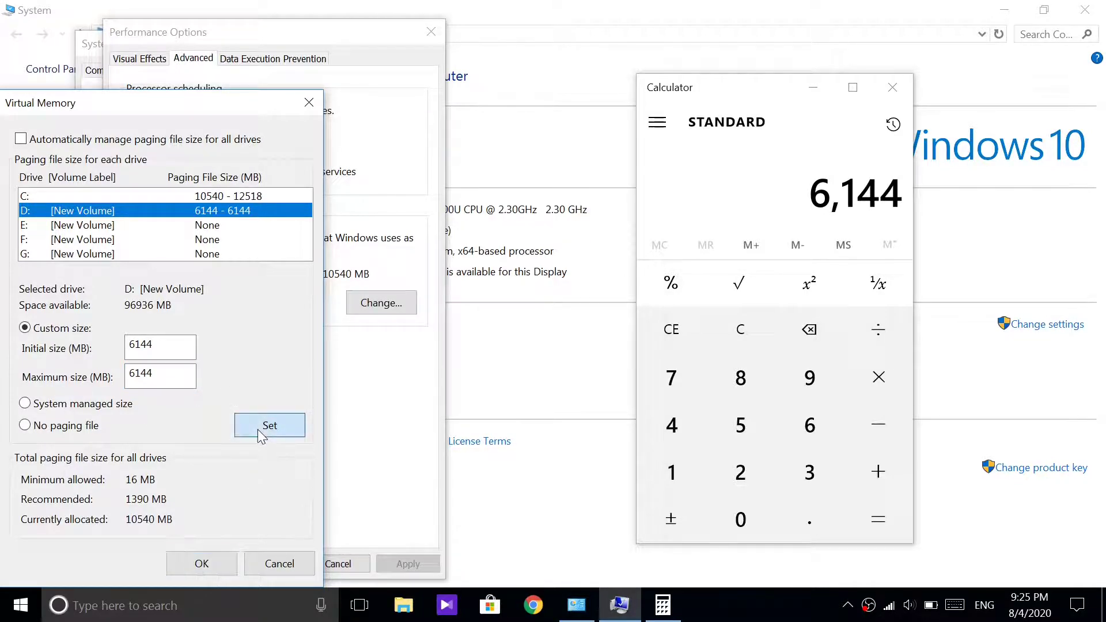
left_click(228, 566)
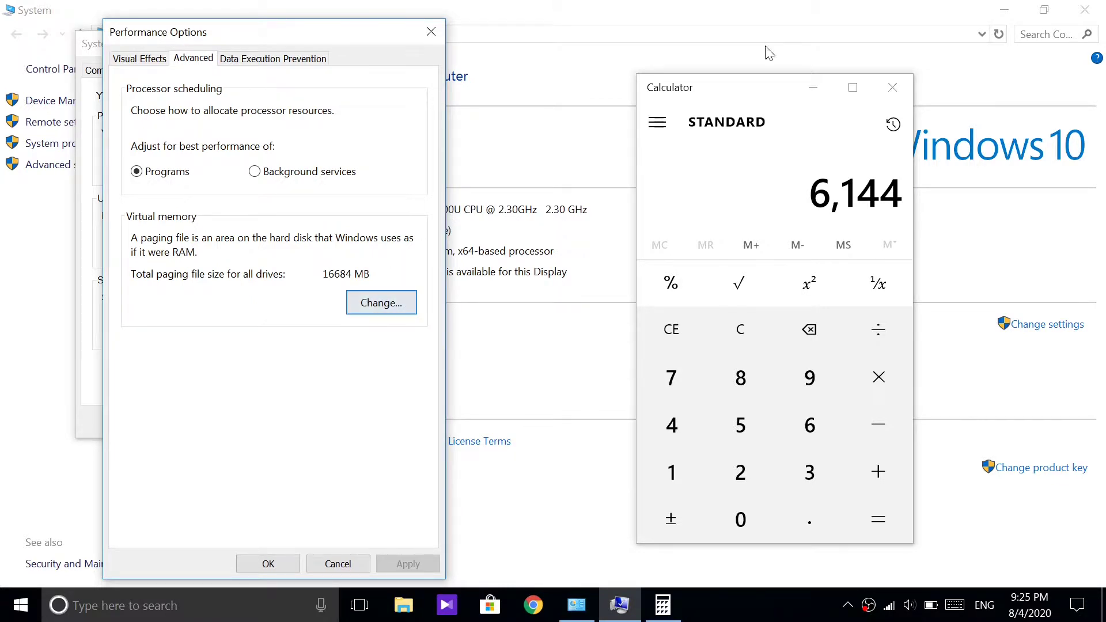
left_click(885, 82)
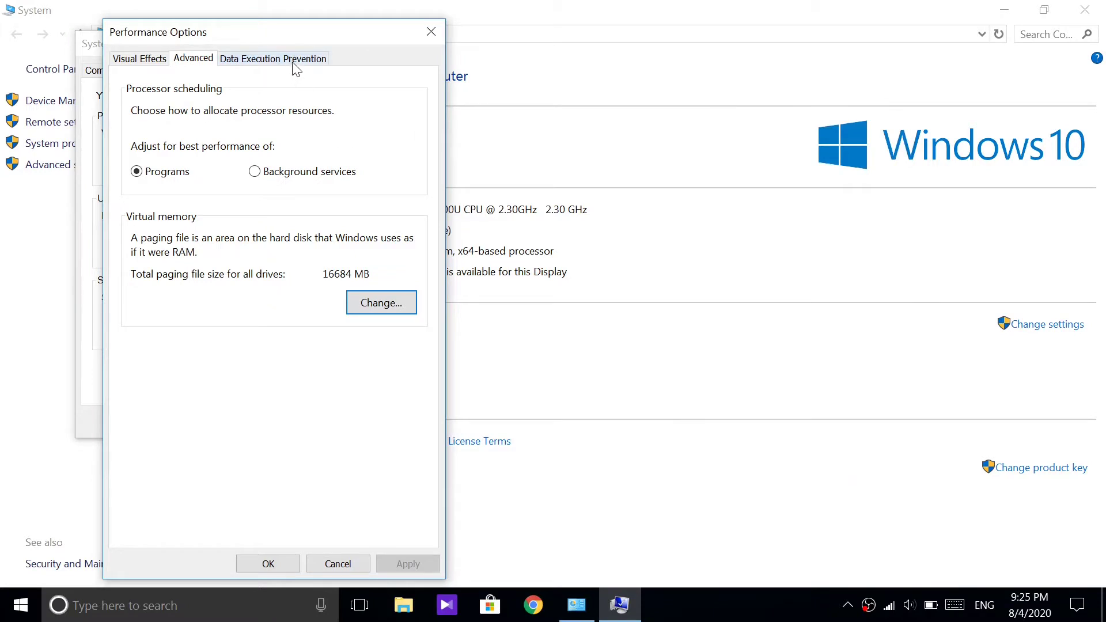